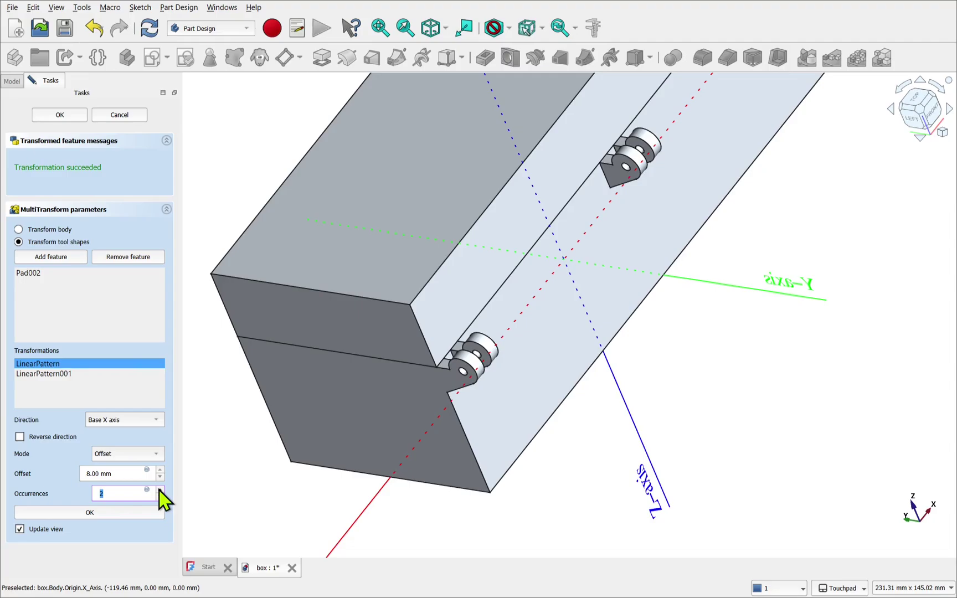
Finish editing the first linear pattern of Pad002 and increase the number of occurrences in the second one, LinearPattern001.
{"action": "left_click", "coordinate": [141, 514]}
{"action": "left_click", "coordinate": [60, 386], "text": "shift"}
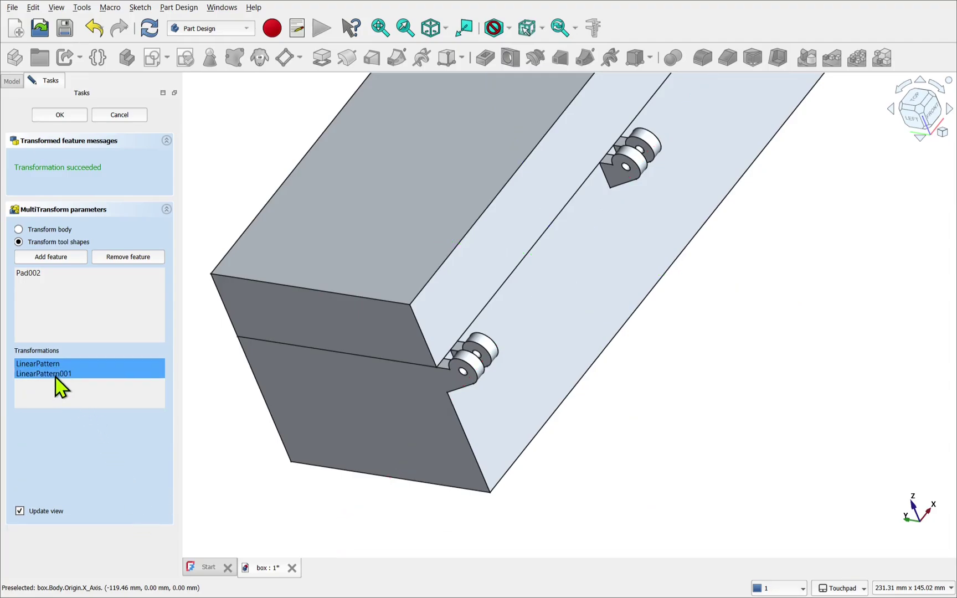
{"action": "double_click", "coordinate": [55, 375]}
{"action": "left_click", "coordinate": [160, 490]}
{"action": "left_click", "coordinate": [161, 490]}
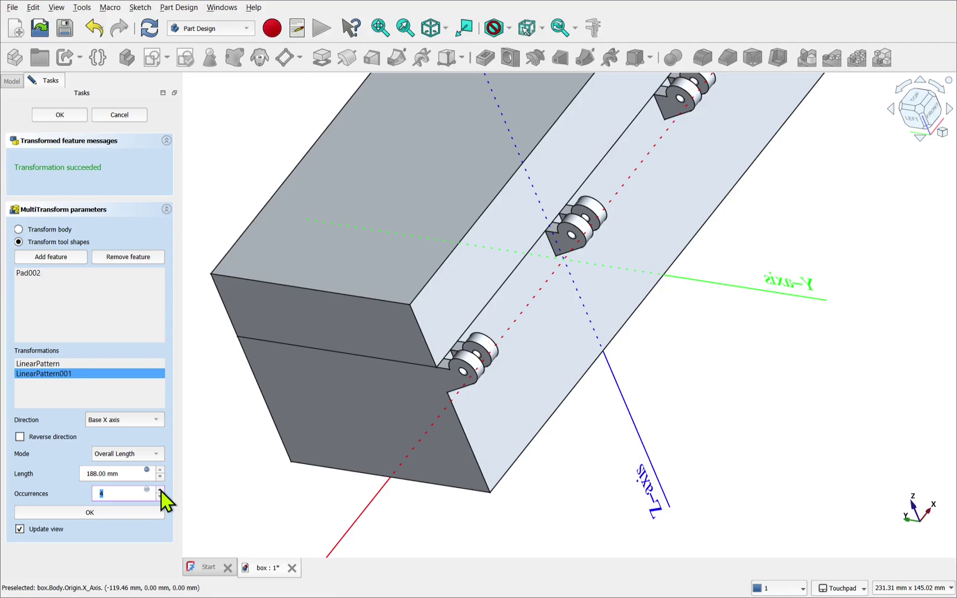
{"action": "left_click", "coordinate": [160, 490]}
{"action": "left_click", "coordinate": [160, 490]}
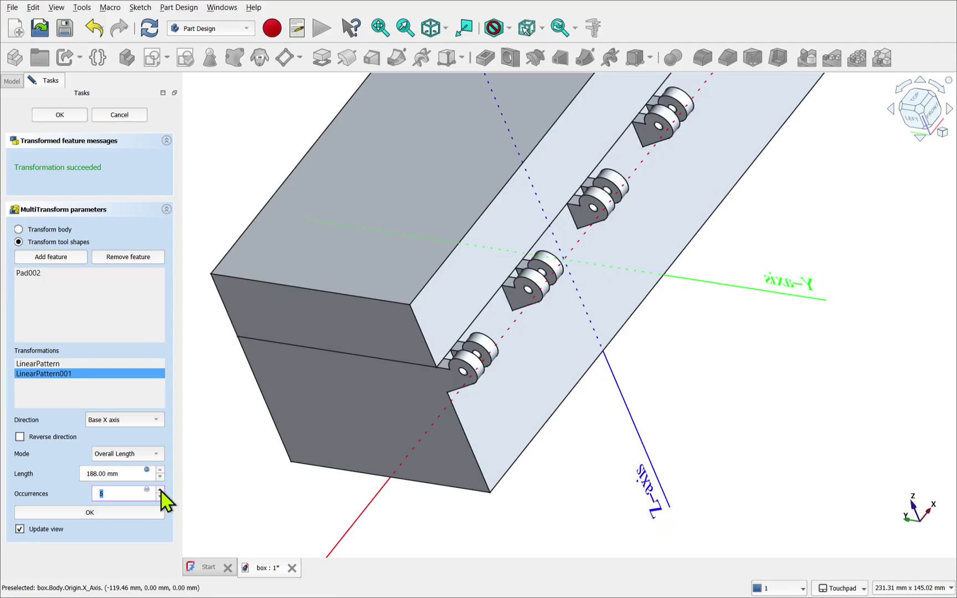
{"action": "left_click", "coordinate": [161, 490]}
{"action": "left_click", "coordinate": [131, 121]}
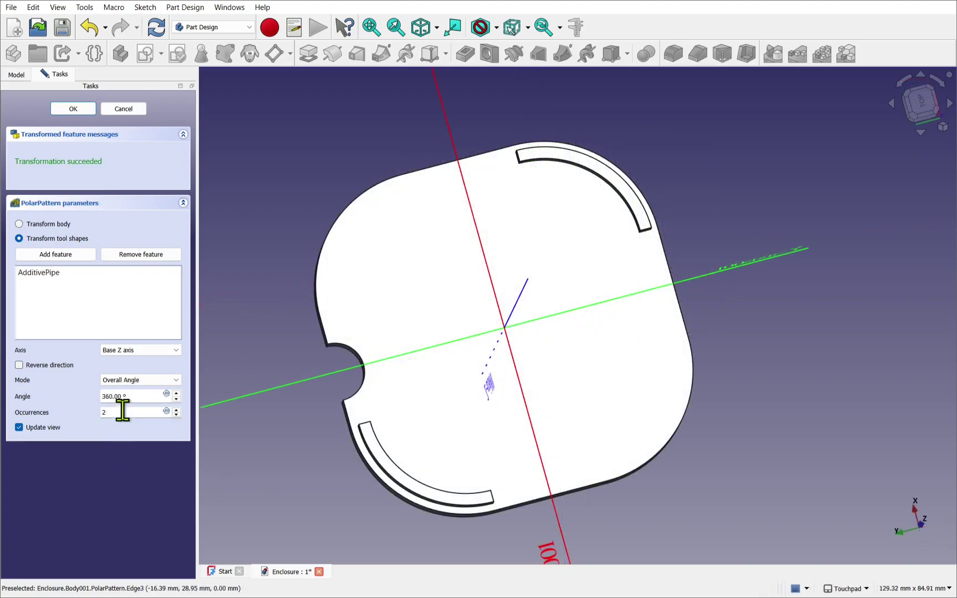
Set the number of occurrences in the AdditivePipe polar pattern to 4.
{"action": "type", "text": "4"}
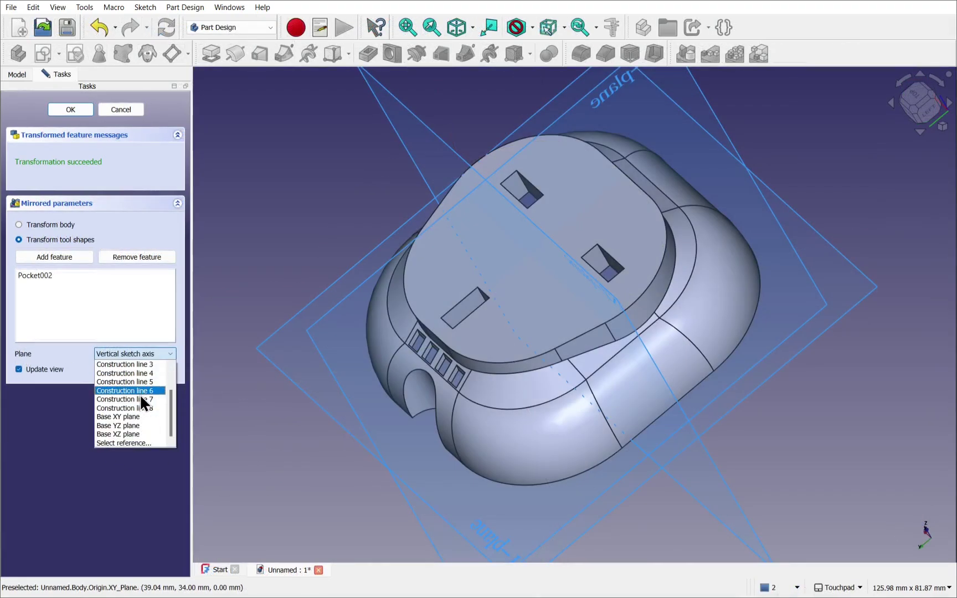
Mirror Pocket002 about the Base XZ plane, check the vent slots on the opposite side, and accept the feature.
{"action": "left_click", "coordinate": [139, 434]}
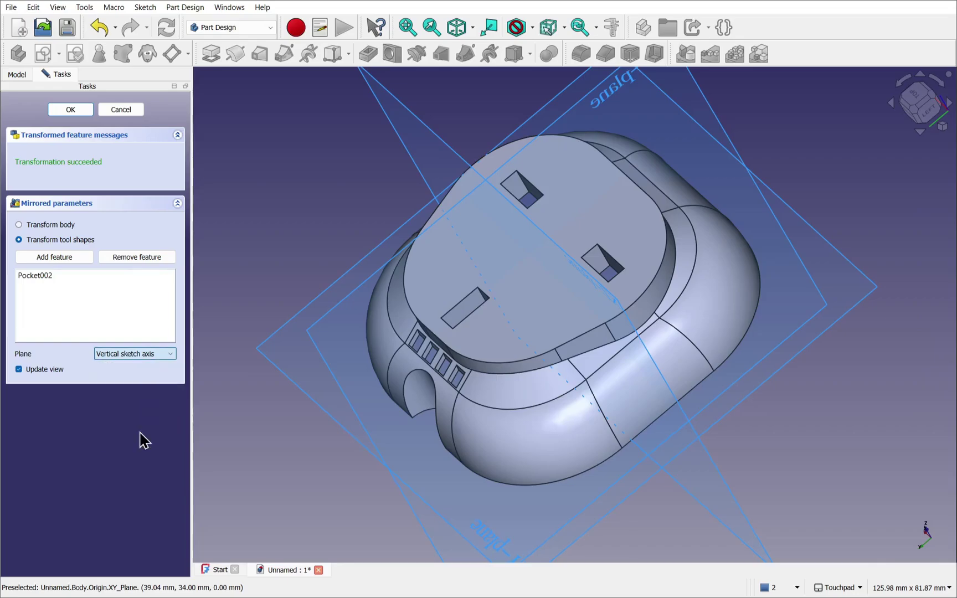
{"action": "middle_click_drag", "start_coordinate": [607, 269], "coordinate": [569, 345]}
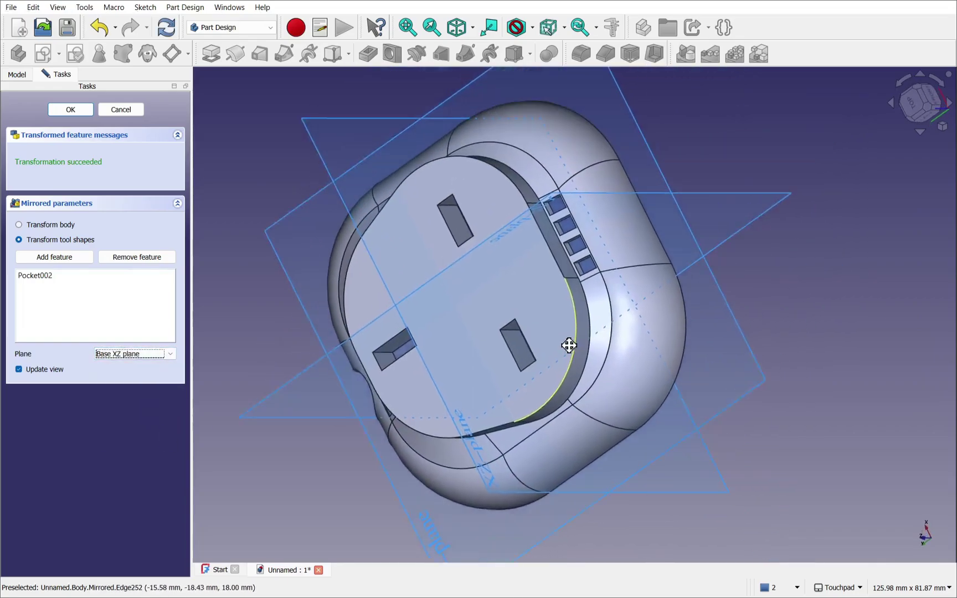
{"action": "scroll", "coordinate": [551, 284], "scroll_direction": "up", "scroll_amount": 5}
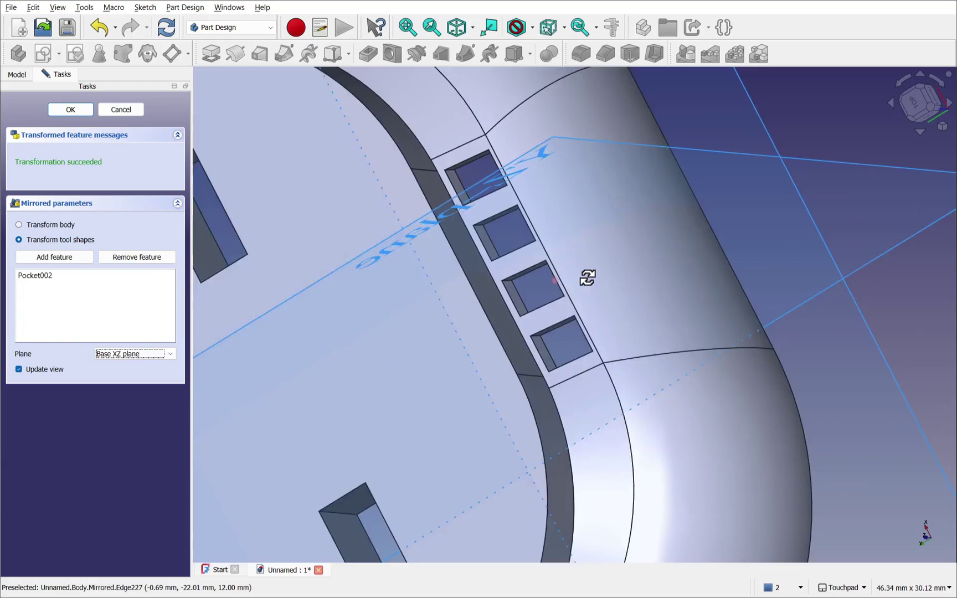
{"action": "middle_click_drag", "start_coordinate": [587, 277], "coordinate": [536, 279]}
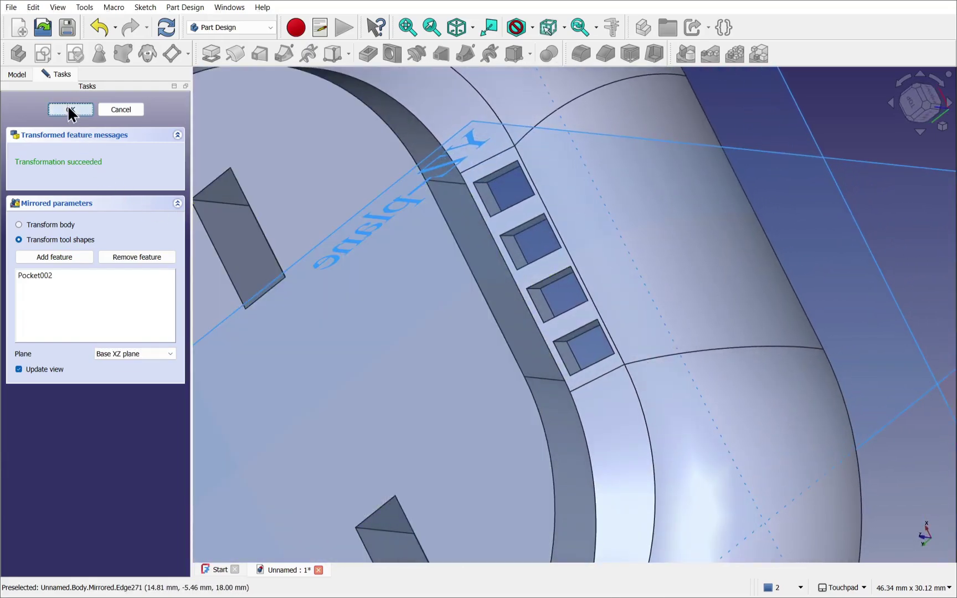
{"action": "left_click", "coordinate": [71, 110]}
{"action": "scroll", "coordinate": [449, 214], "scroll_direction": "down", "scroll_amount": 3}
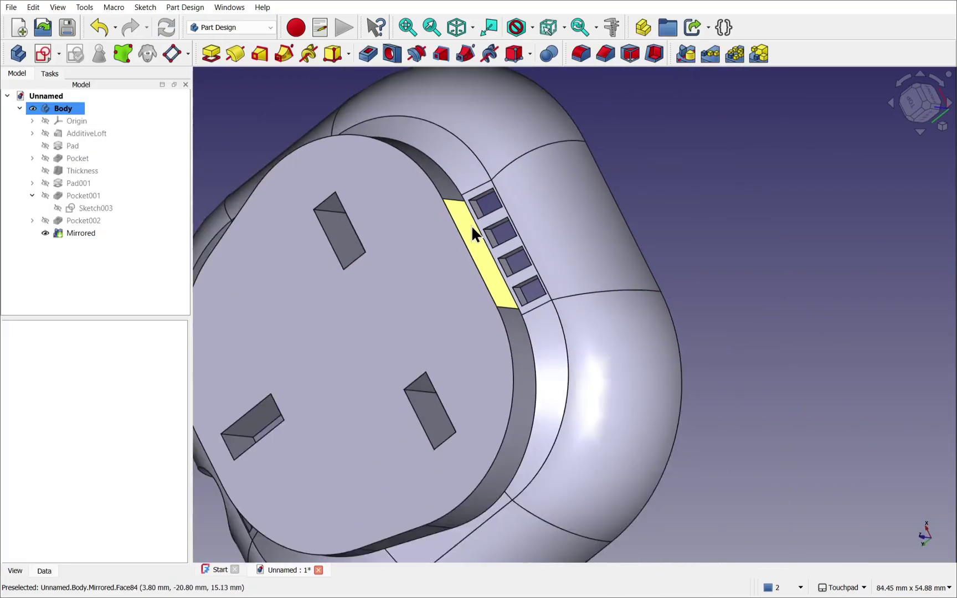
{"action": "scroll", "coordinate": [471, 227], "scroll_direction": "down", "scroll_amount": 3}
{"action": "middle_click_drag", "start_coordinate": [446, 305], "coordinate": [554, 267]}
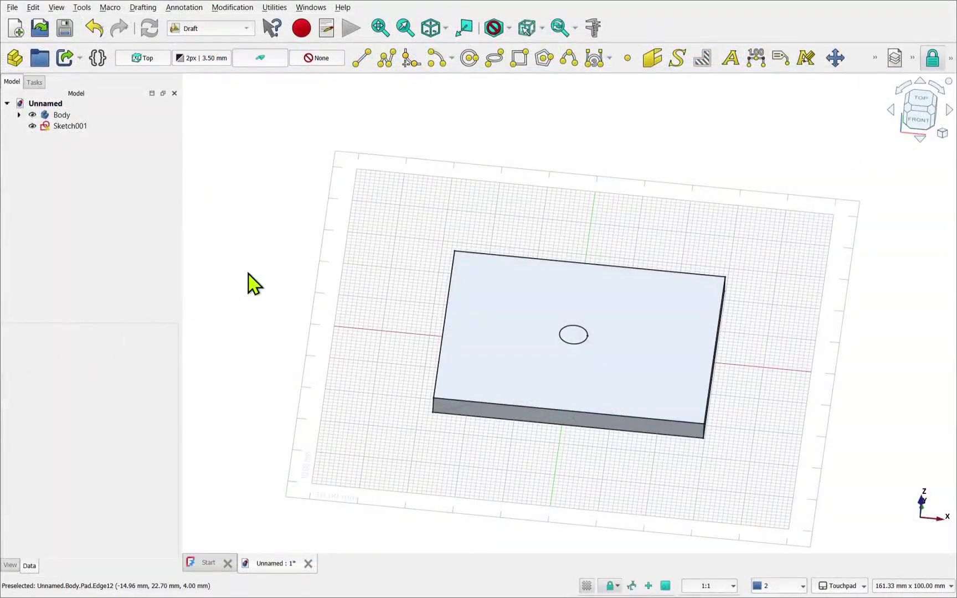
Create a Draft path array of the circle Sketch001 along the plate's rear upper edge.
{"action": "left_click", "coordinate": [70, 126]}
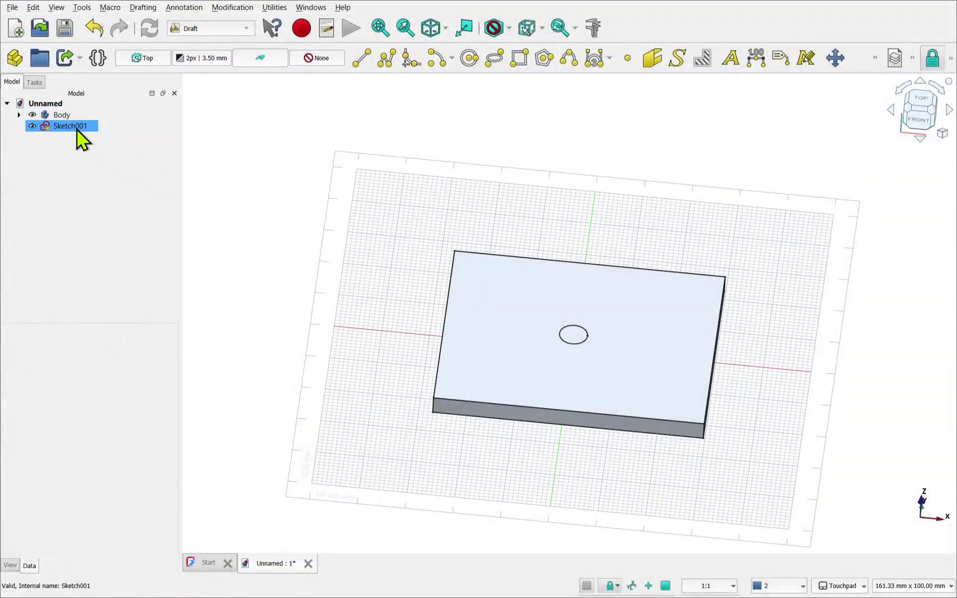
{"action": "left_click", "coordinate": [229, 8]}
{"action": "mouse_move", "coordinate": [290, 145]}
{"action": "left_click", "coordinate": [413, 188]}
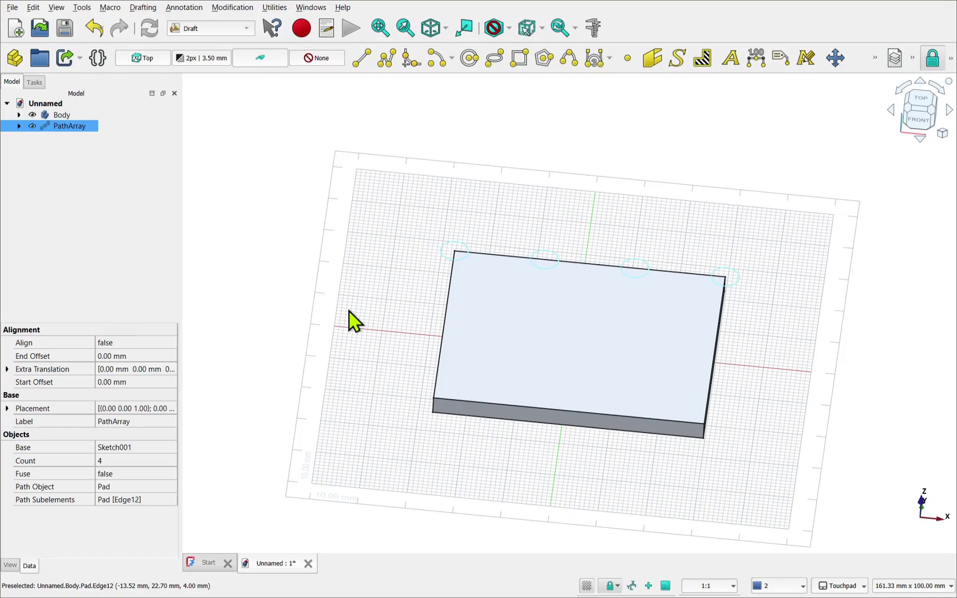
Switch to the Part Design workbench, activate the Body and create a binder in it from the path array.
{"action": "left_click", "coordinate": [210, 31]}
{"action": "left_click", "coordinate": [261, 118]}
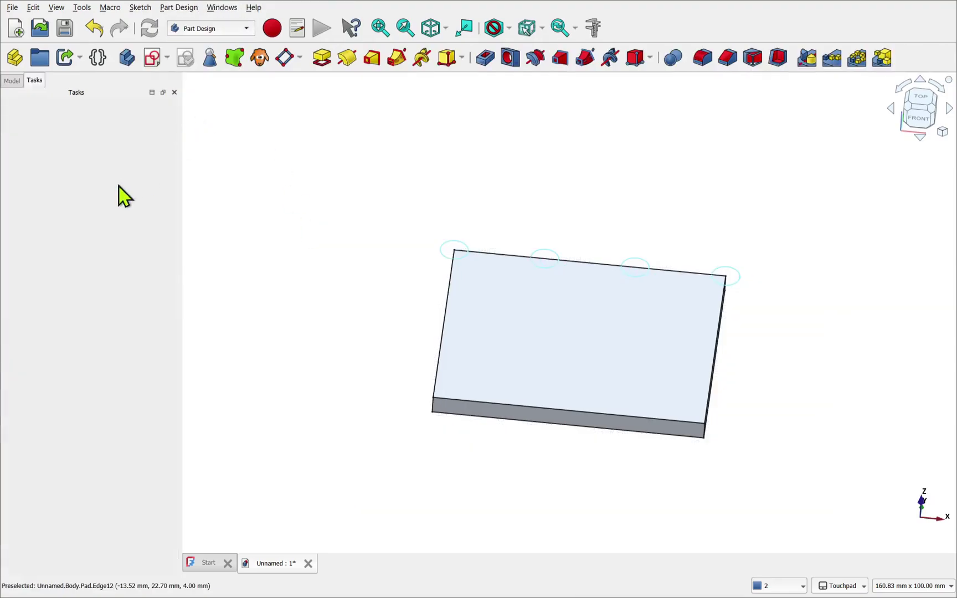
{"action": "left_click", "coordinate": [11, 81]}
{"action": "double_click", "coordinate": [58, 113]}
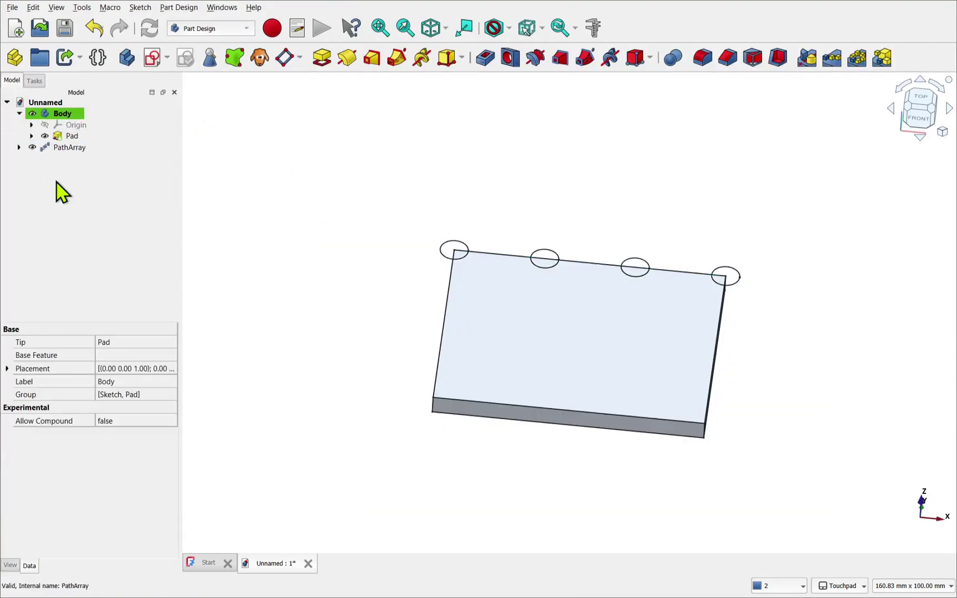
{"action": "left_click", "coordinate": [70, 147]}
{"action": "left_click", "coordinate": [209, 58]}
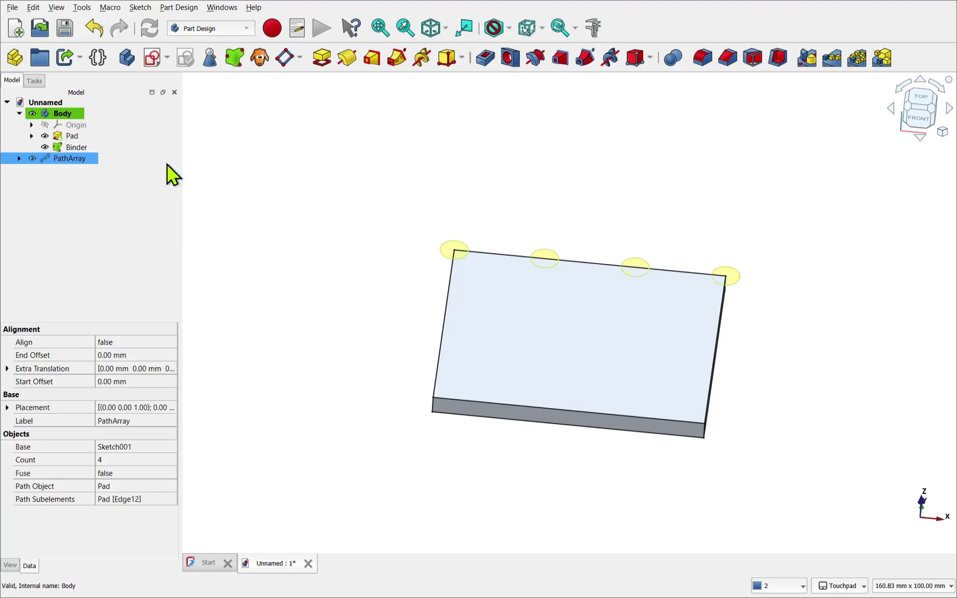
Cut a pocket through the plate from the binder's circles and hide the path array.
{"action": "left_click", "coordinate": [484, 62]}
{"action": "left_click", "coordinate": [59, 114]}
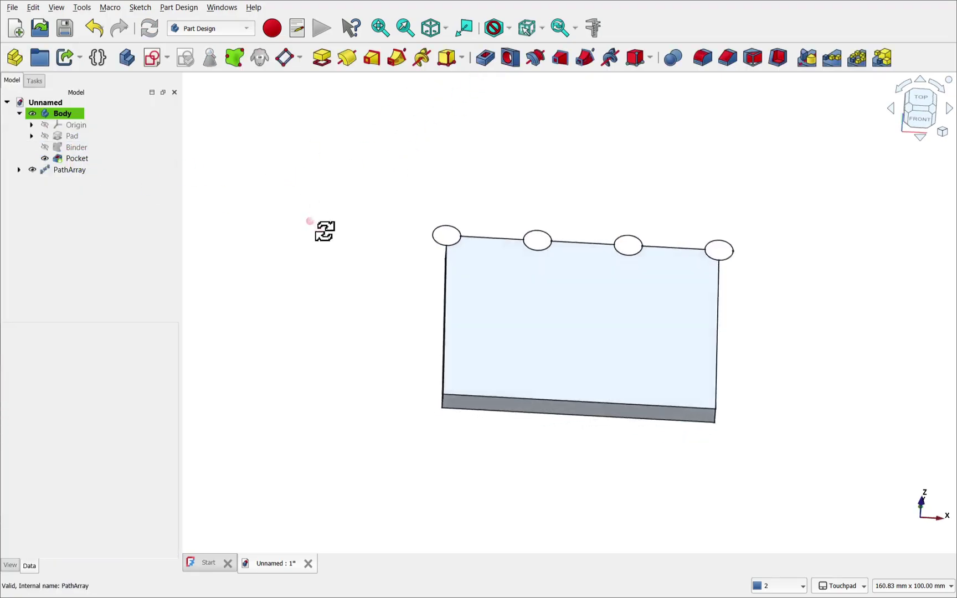
{"action": "left_click", "coordinate": [61, 169]}
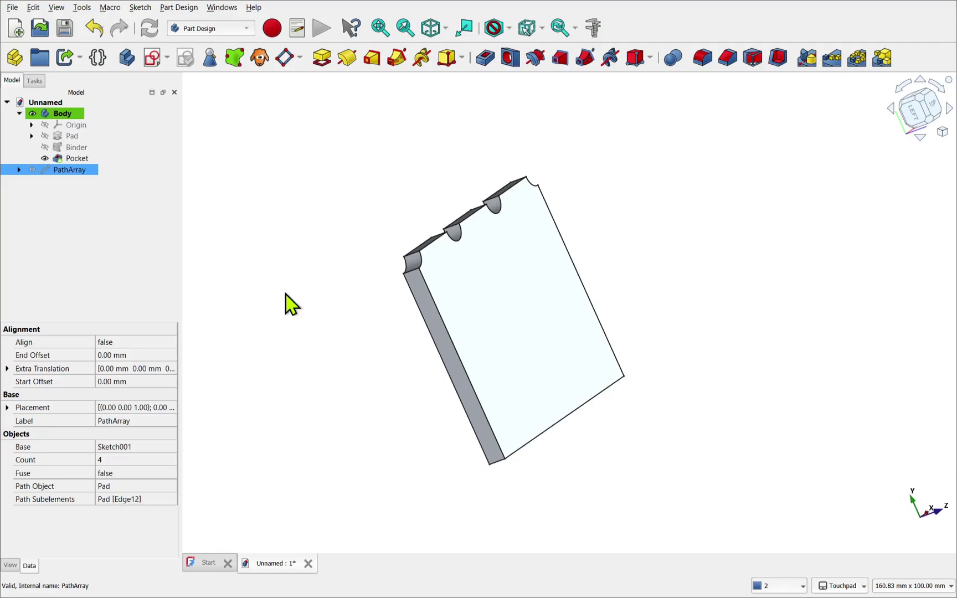
{"action": "mouse_move", "coordinate": [286, 304]}
{"action": "middle_mouse_down"}
{"action": "mouse_move", "coordinate": [434, 342]}
{"action": "mouse_move", "coordinate": [383, 331]}
{"action": "middle_mouse_up"}
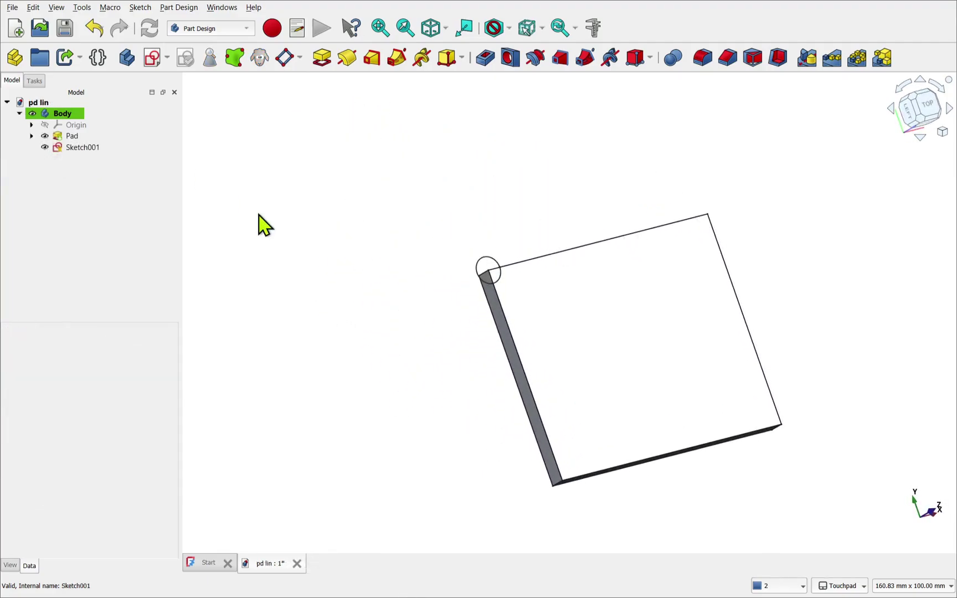
Cut a 5 mm pocket from the circle Sketch001 at the plate's corner.
{"action": "left_click", "coordinate": [78, 147]}
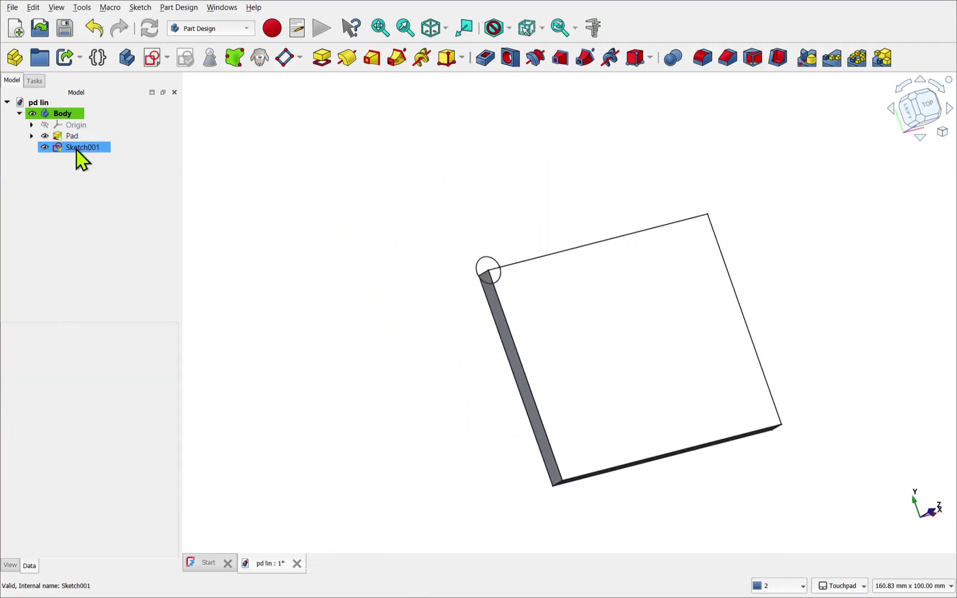
{"action": "left_click", "coordinate": [484, 60]}
{"action": "left_click", "coordinate": [62, 115]}
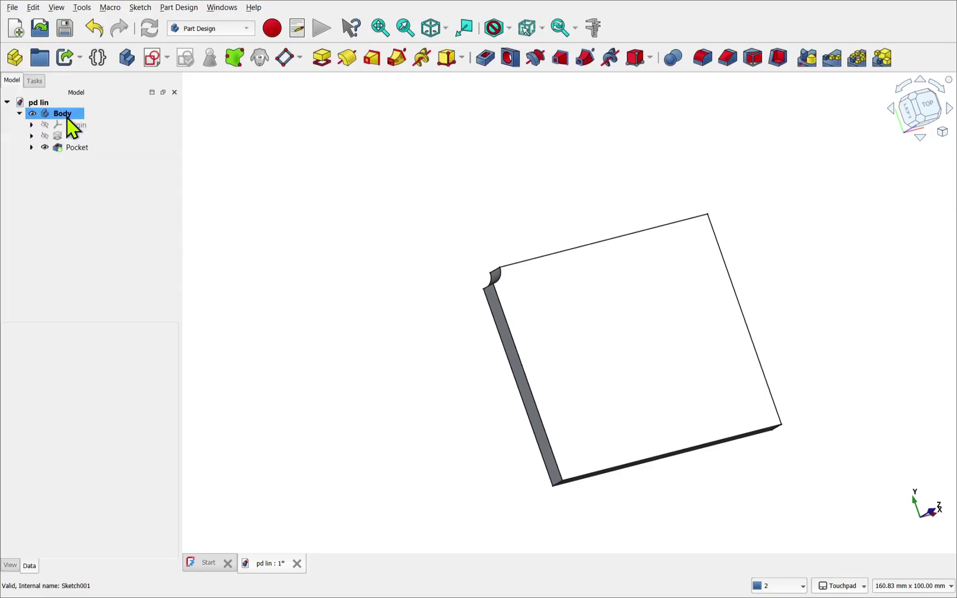
Start a linear pattern of the corner pocket in Offset mode, using the plate's adjoining upper edge as the direction.
{"action": "left_click", "coordinate": [77, 148]}
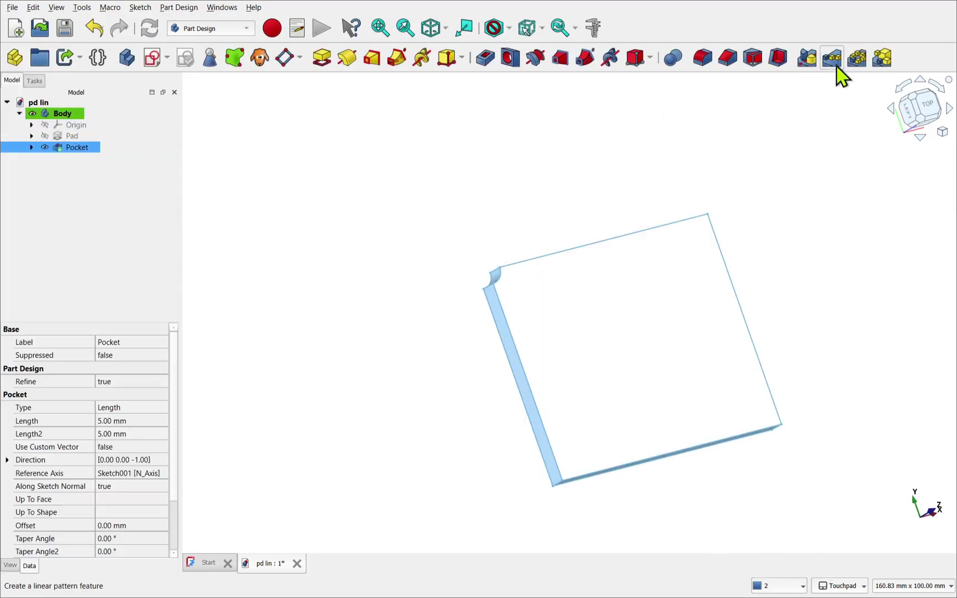
{"action": "left_click", "coordinate": [838, 68]}
{"action": "left_click", "coordinate": [154, 389]}
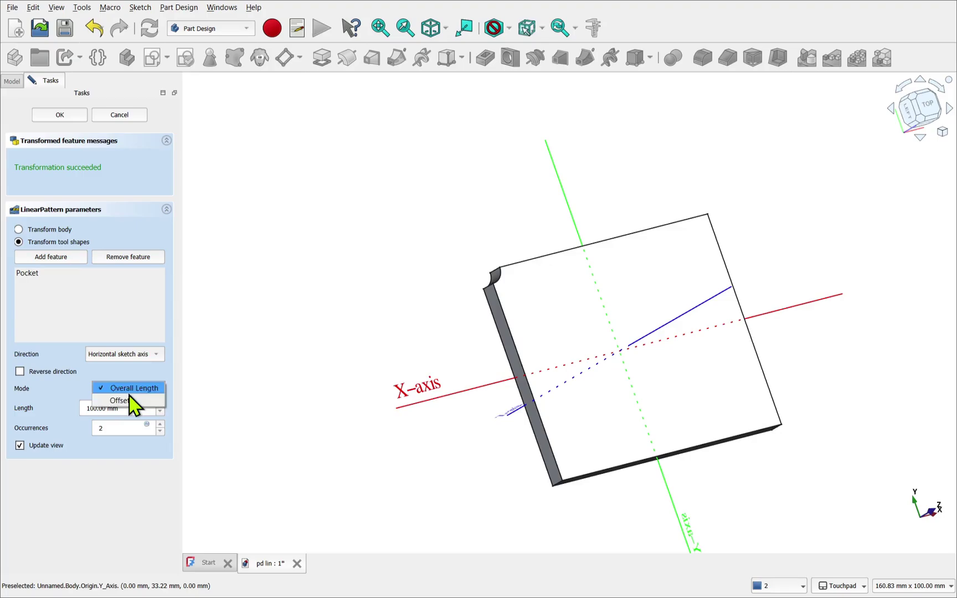
{"action": "left_click", "coordinate": [131, 400]}
{"action": "left_click", "coordinate": [136, 354]}
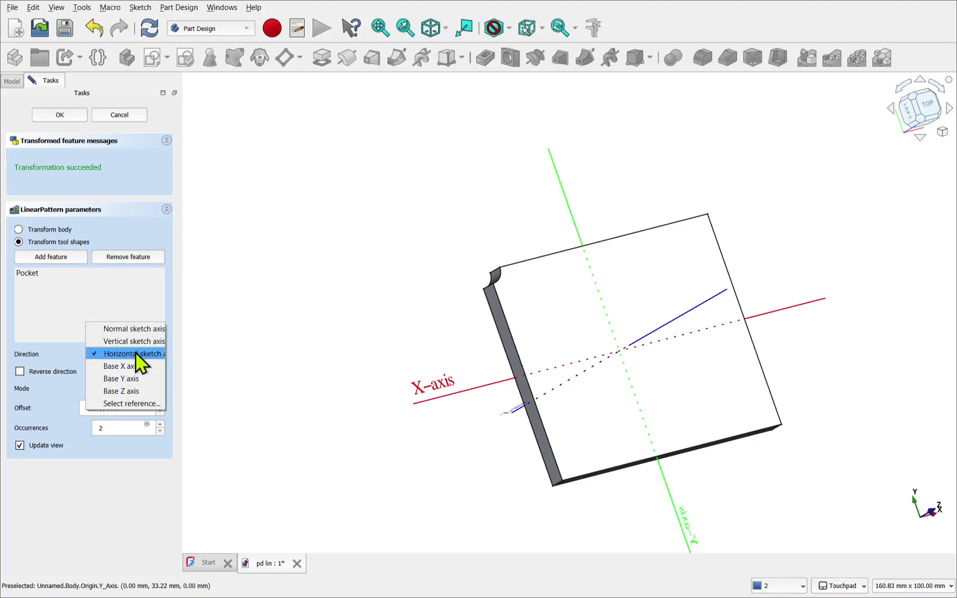
{"action": "left_click", "coordinate": [132, 404]}
{"action": "left_click", "coordinate": [539, 257]}
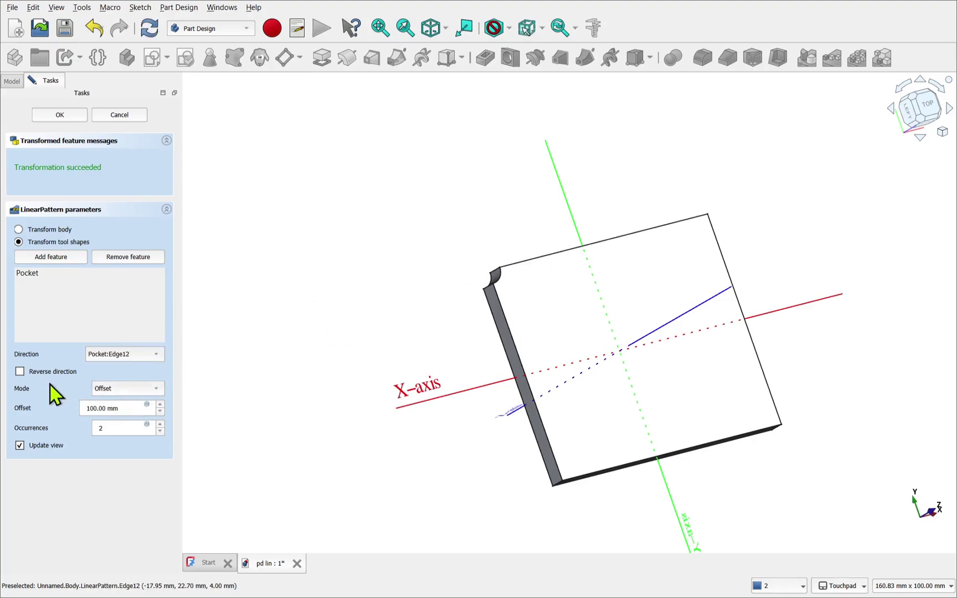
Reverse the pattern direction, set the offset to 14 mm with 5 occurrences, and accept the linear pattern.
{"action": "left_click", "coordinate": [30, 371]}
{"action": "left_click", "coordinate": [121, 409]}
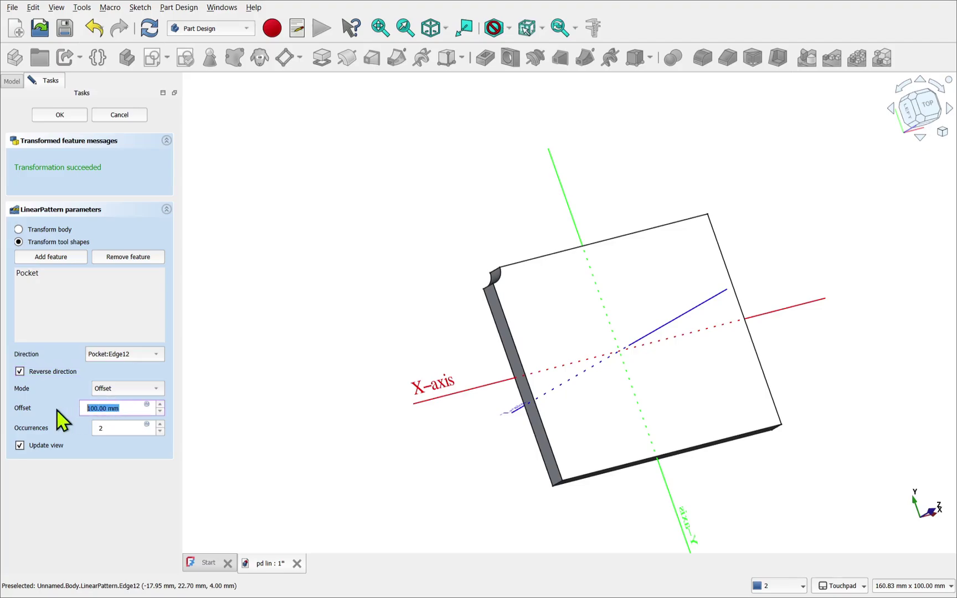
{"action": "type", "text": "14"}
{"action": "left_click", "coordinate": [160, 426]}
{"action": "left_click", "coordinate": [160, 425]}
{"action": "left_click", "coordinate": [160, 426]}
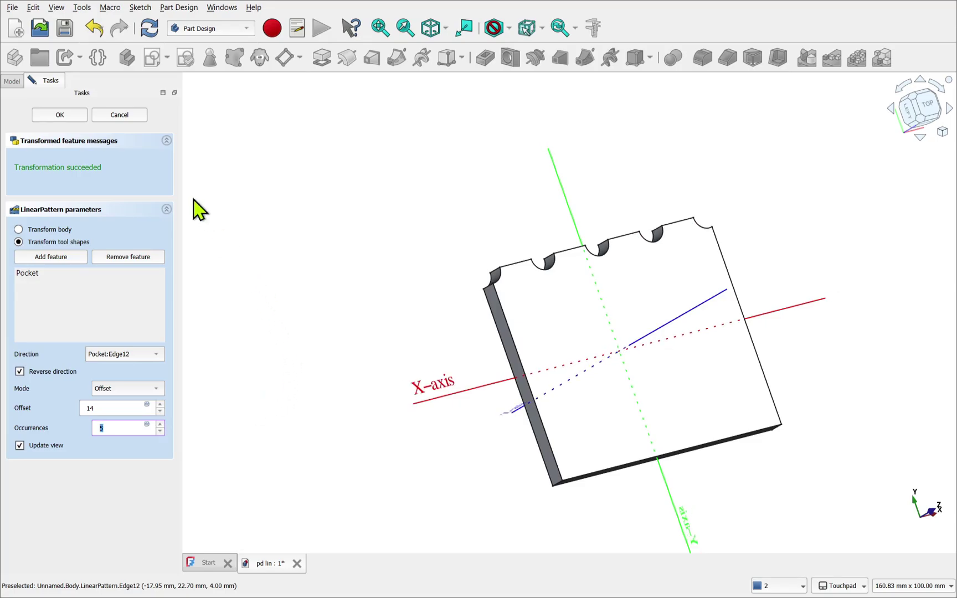
{"action": "left_click", "coordinate": [64, 115]}
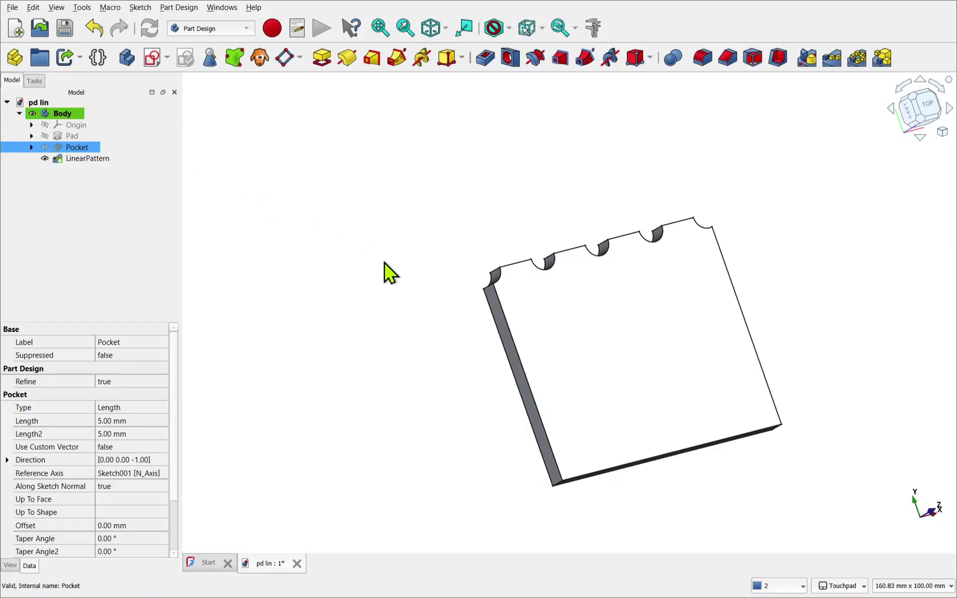
{"action": "mouse_move", "coordinate": [402, 274]}
{"action": "left_mouse_down", "text": "alt"}
{"action": "mouse_move", "coordinate": [425, 286]}
{"action": "mouse_move", "coordinate": [558, 299]}
{"action": "mouse_move", "coordinate": [439, 298]}
{"action": "mouse_move", "coordinate": [385, 280]}
{"action": "left_mouse_up", "text": "alt"}
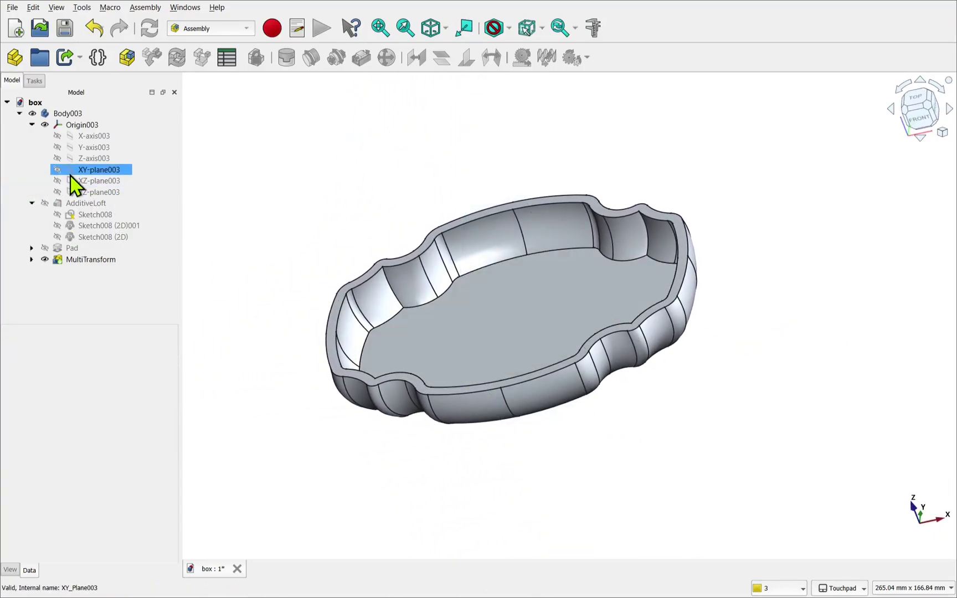
Show the XZ-plane003 origin plane and examine how it divides the tray body for mirroring.
{"action": "left_click", "coordinate": [83, 183]}
{"action": "key", "text": "space"}
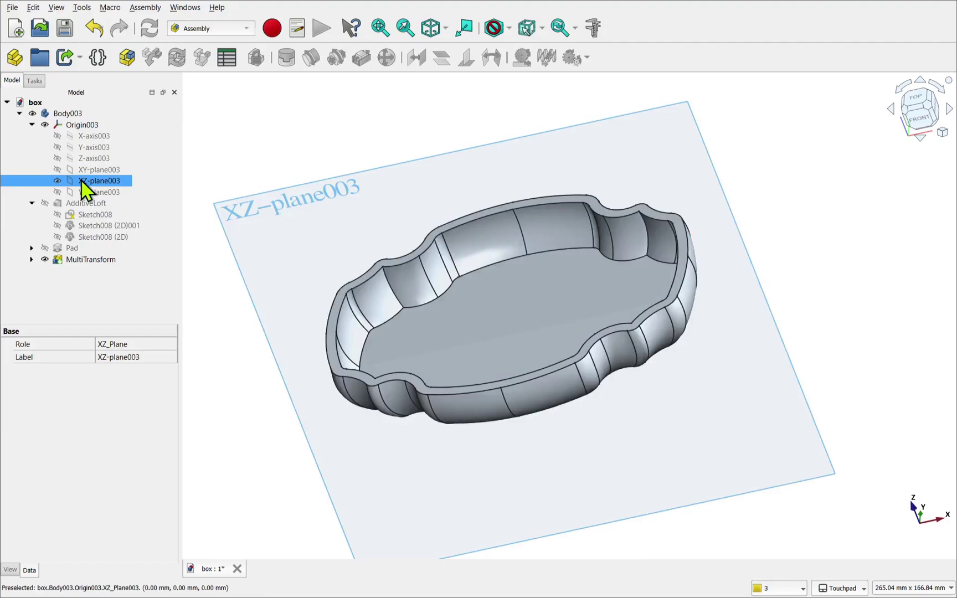
{"action": "left_click_drag", "start_coordinate": [312, 220], "coordinate": [515, 265], "text": "alt"}
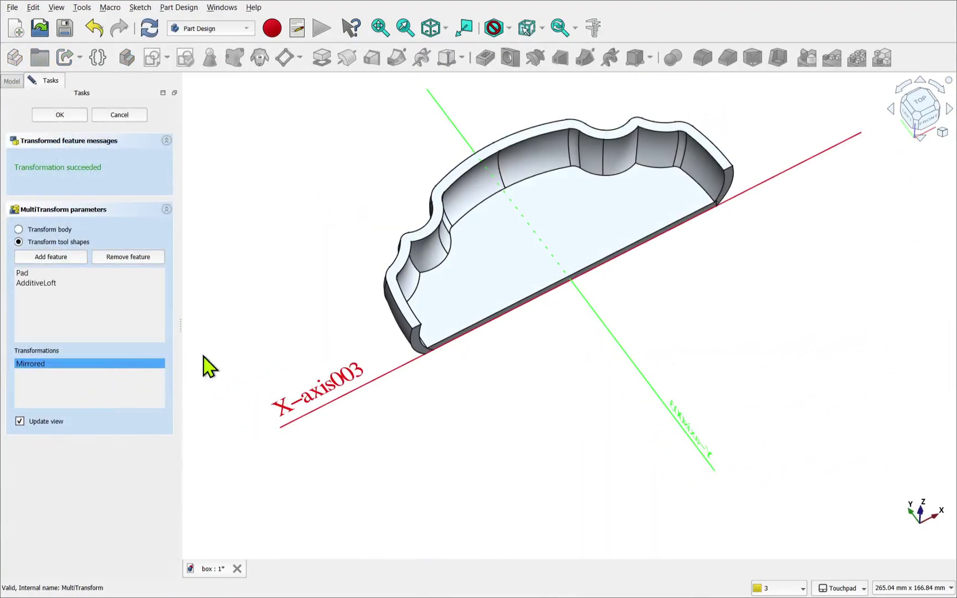
{"action": "left_click_drag", "start_coordinate": [471, 338], "coordinate": [500, 310], "text": "alt"}
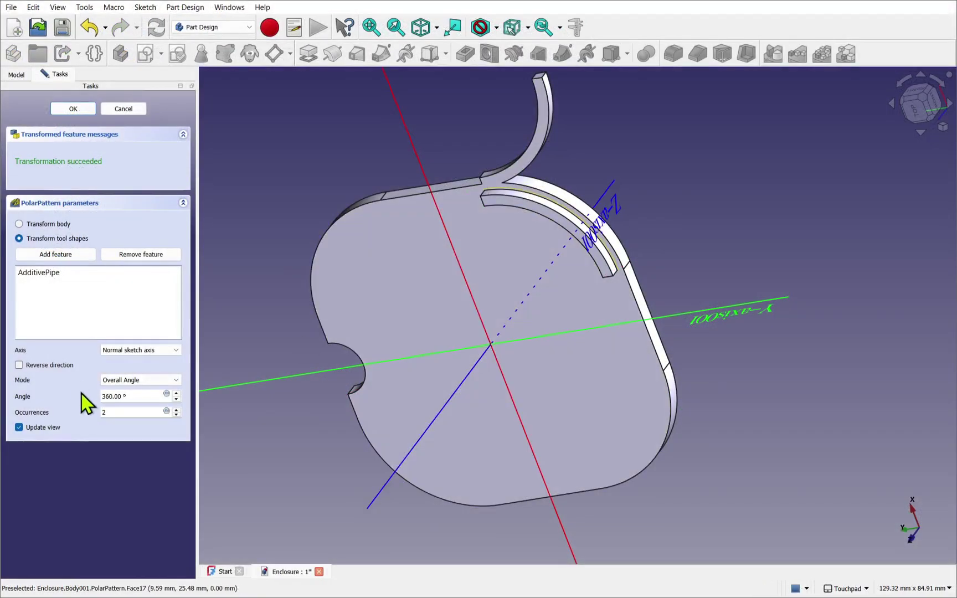
Set the AdditivePipe polar pattern to rotate about the Base Z axis with 4 occurrences.
{"action": "left_click", "coordinate": [123, 353]}
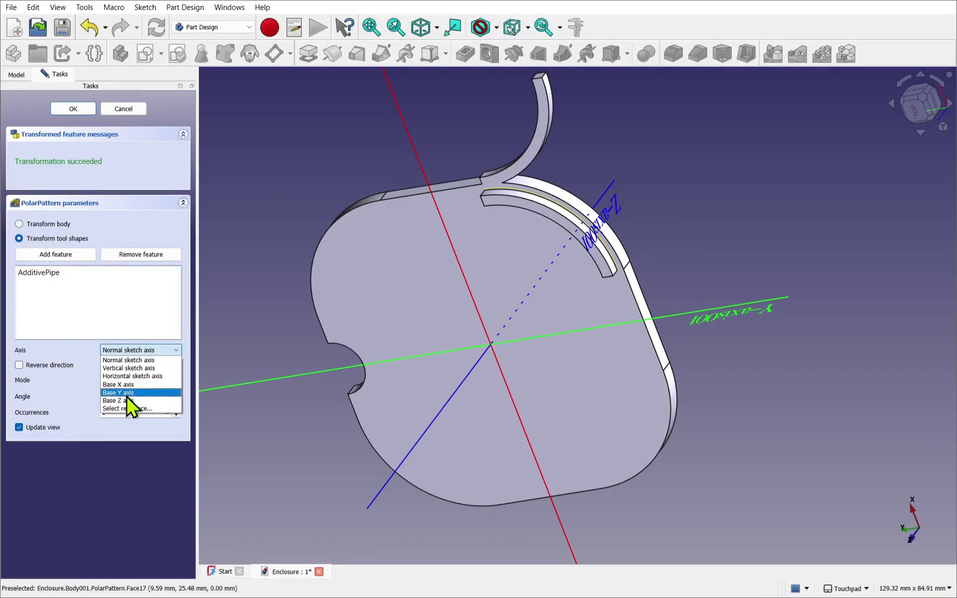
{"action": "left_click", "coordinate": [125, 403]}
{"action": "left_click_drag", "start_coordinate": [455, 413], "coordinate": [512, 363], "text": "alt"}
{"action": "double_click", "coordinate": [122, 412]}
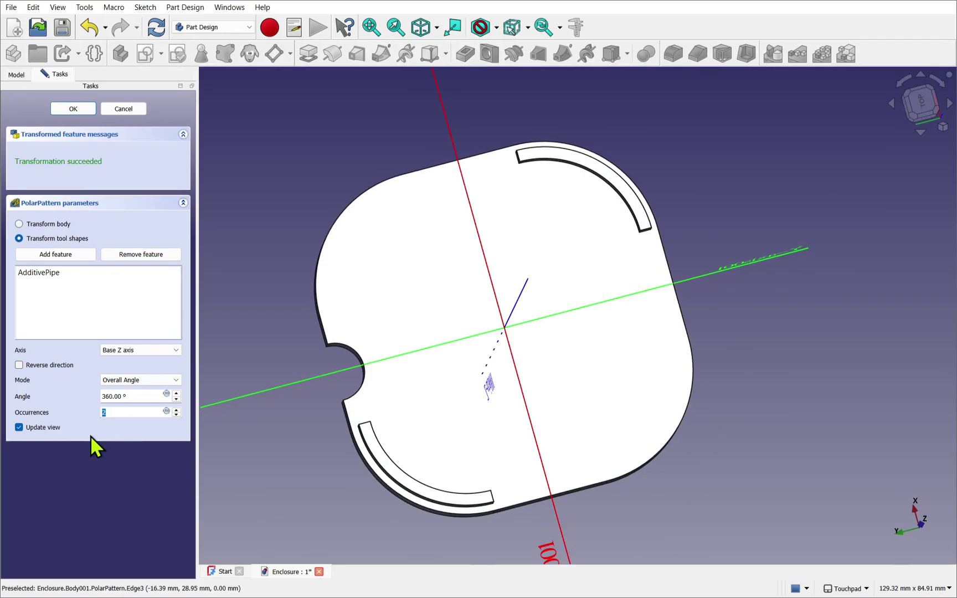
{"action": "type", "text": "4"}
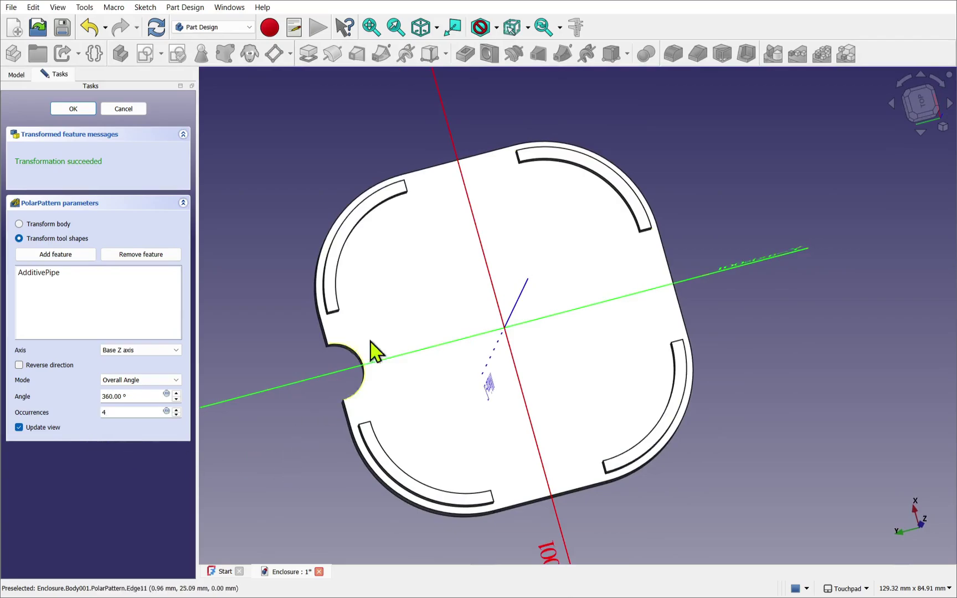
{"action": "left_click_drag", "start_coordinate": [372, 350], "coordinate": [442, 342], "text": "alt"}
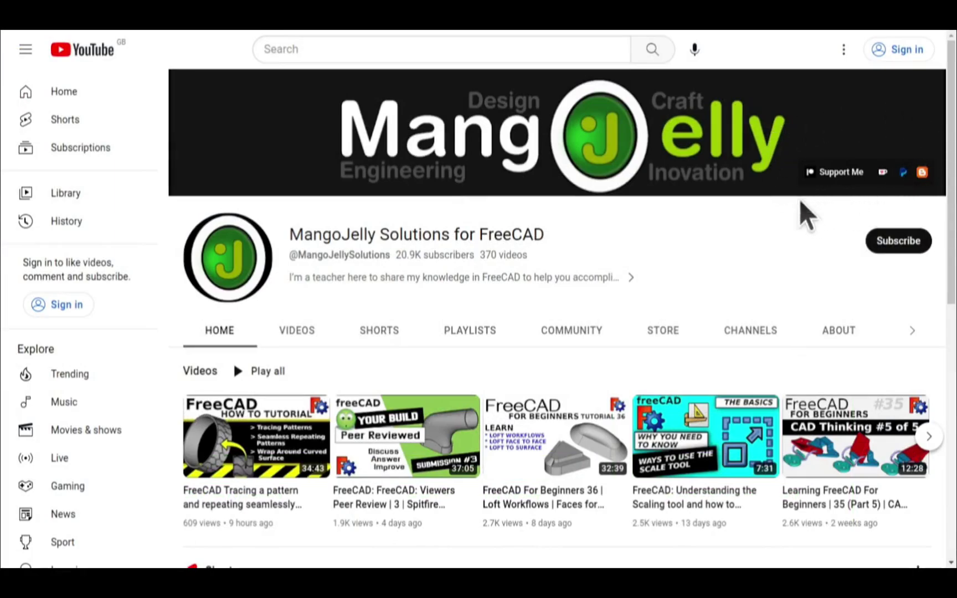
Switch to the MangoJelly Solutions YouTube channel, open its About section and highlight the donation links.
{"action": "left_click", "coordinate": [836, 331]}
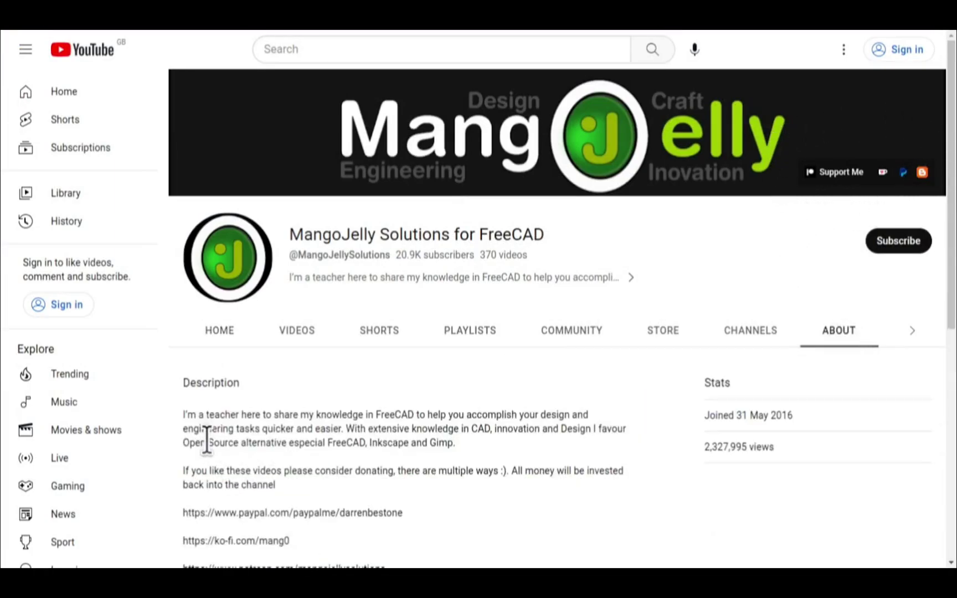
{"action": "scroll", "coordinate": [209, 443], "scroll_direction": "down", "scroll_amount": 3}
{"action": "left_click_drag", "start_coordinate": [401, 408], "coordinate": [186, 341]}
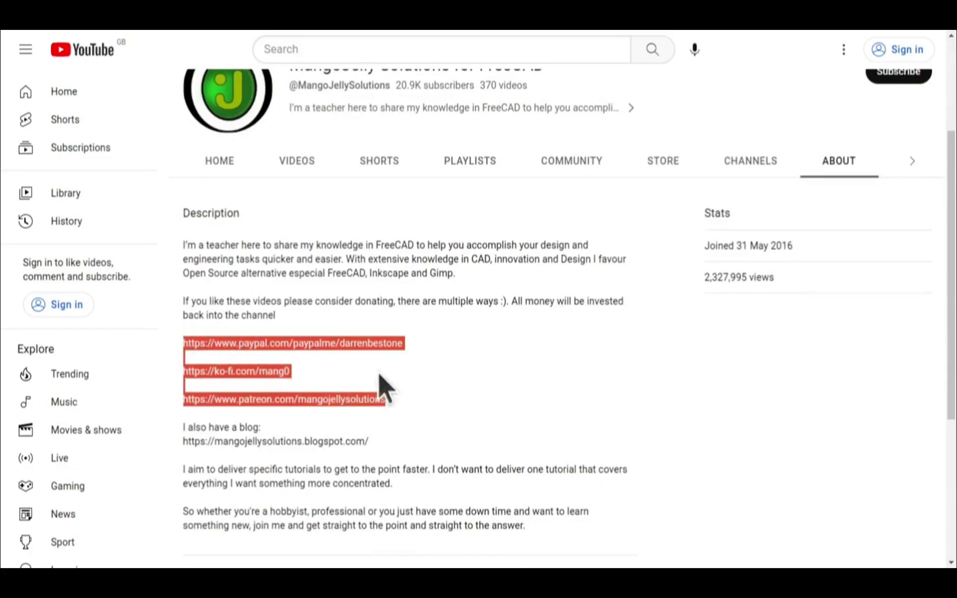